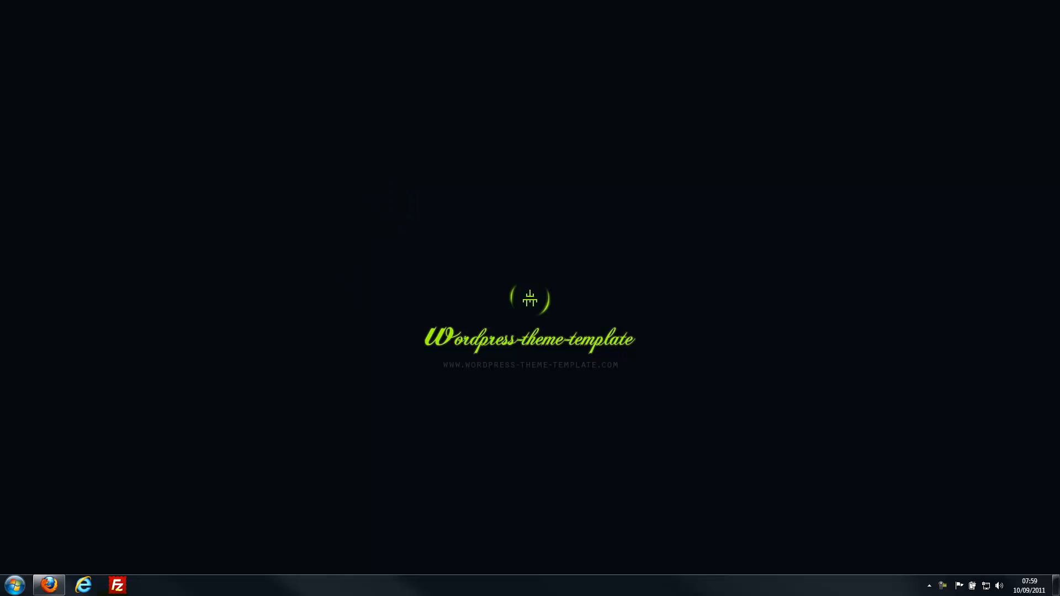
- Launch Internet Explorer from the taskbar
{"action": "left_click", "coordinate": [84, 585]}
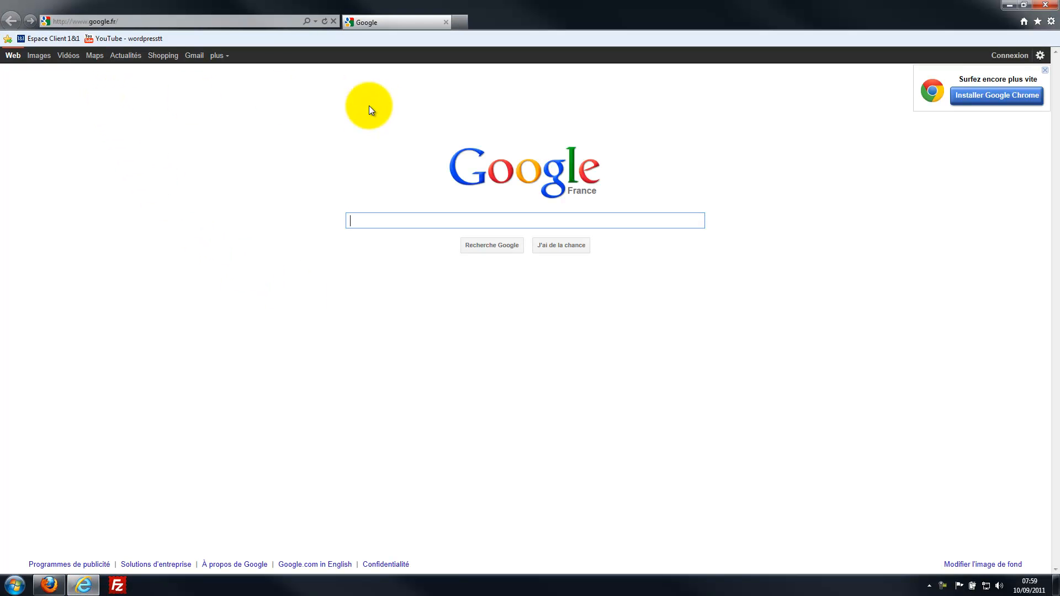
{"action": "left_click", "coordinate": [170, 23]}
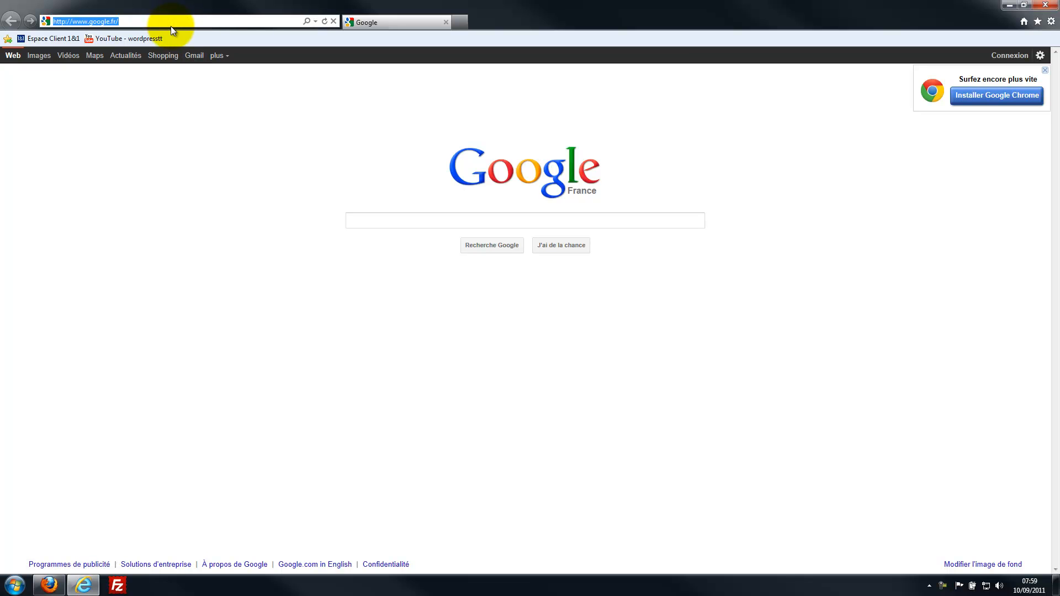
{"action": "type", "text": "www."}
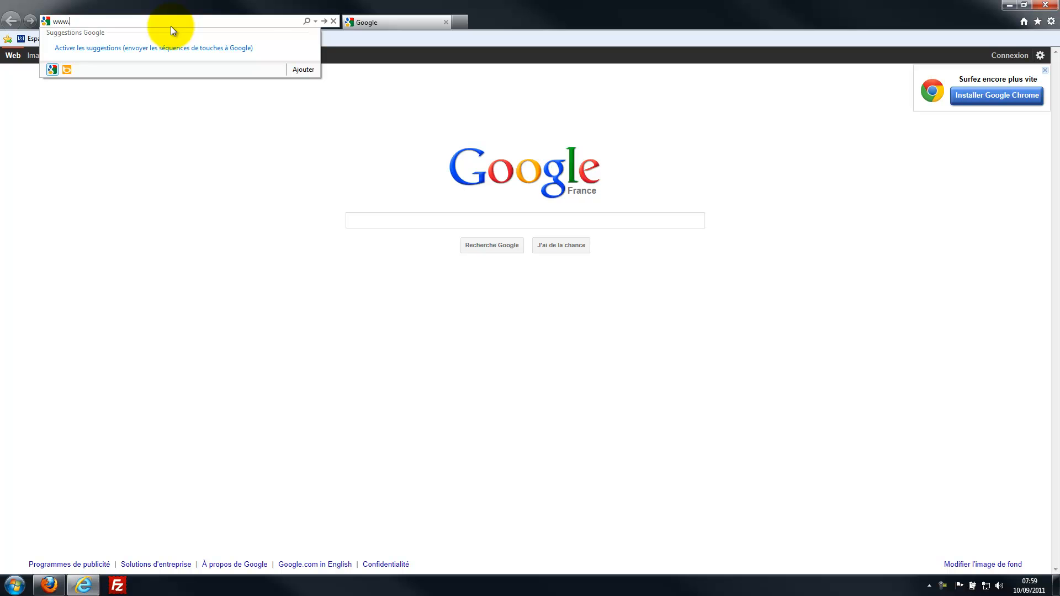
{"action": "type", "text": "wordpress-theme-template.com/"}
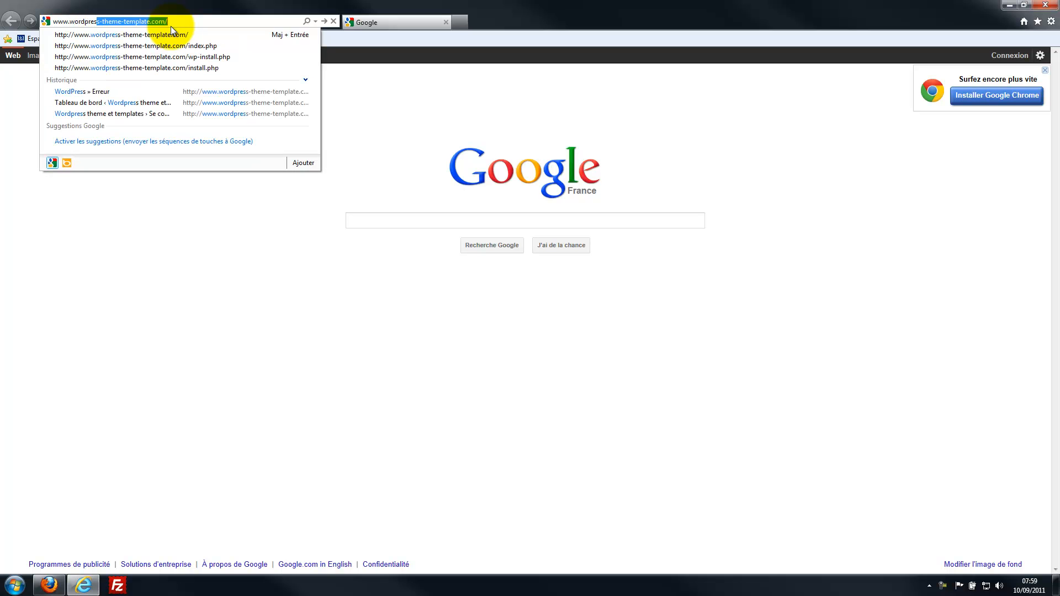
{"action": "key", "text": "End"}
{"action": "type", "text": "wp-ad"}
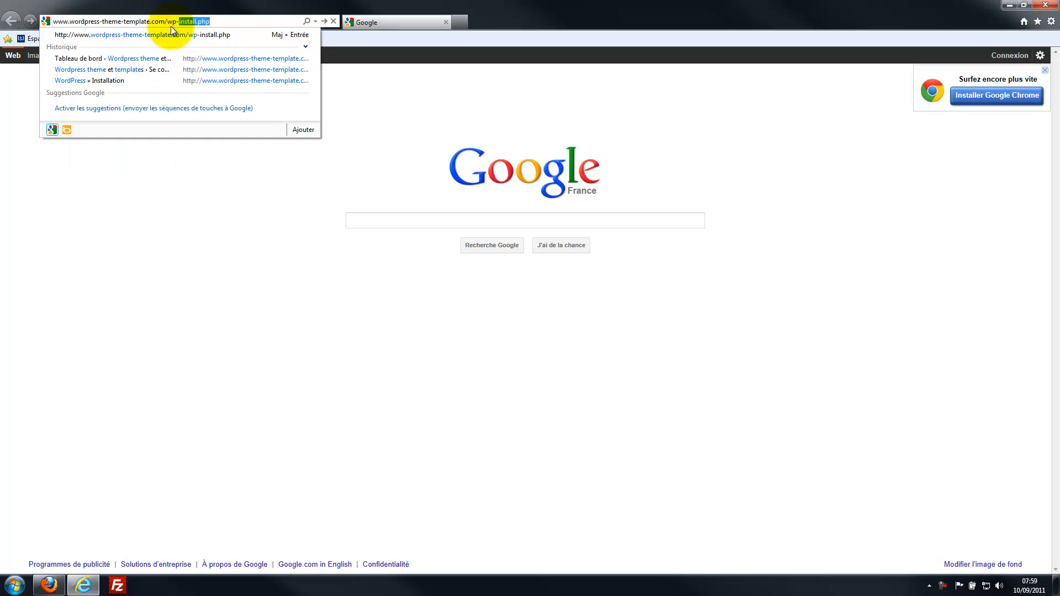
{"action": "type", "text": "mi"}
{"action": "key", "text": "Return"}
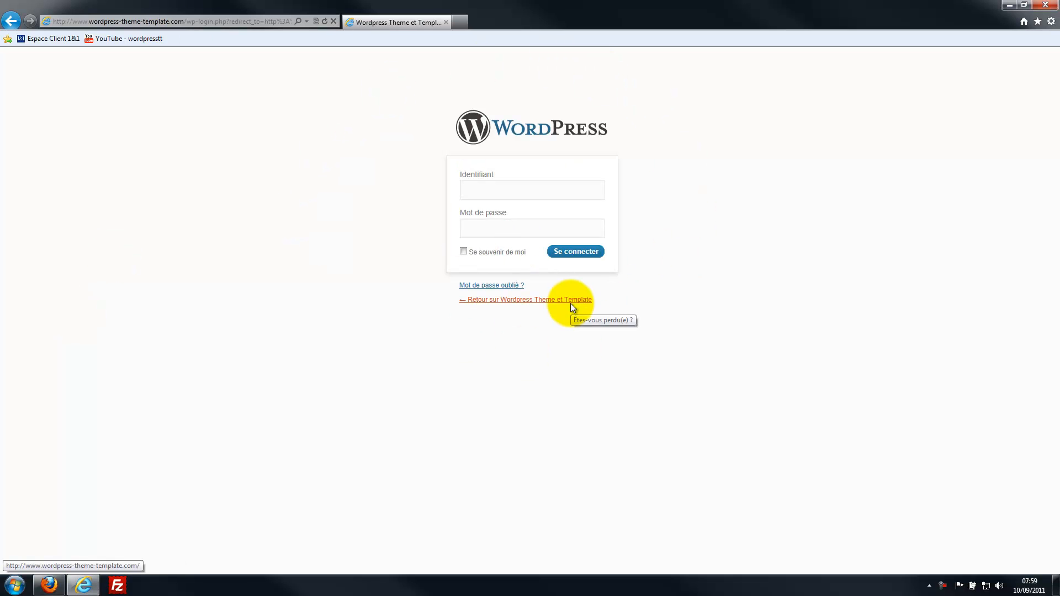
- Enter the administrator username in Identifiant and the account password in Mot de passe
{"action": "type", "text": "admin"}
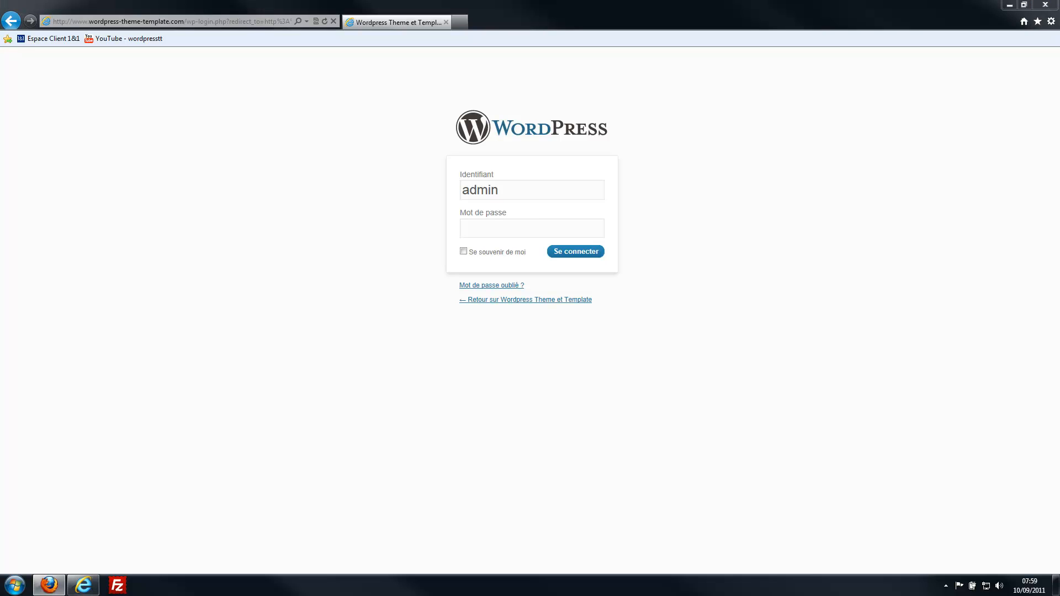
{"action": "left_click", "coordinate": [514, 228]}
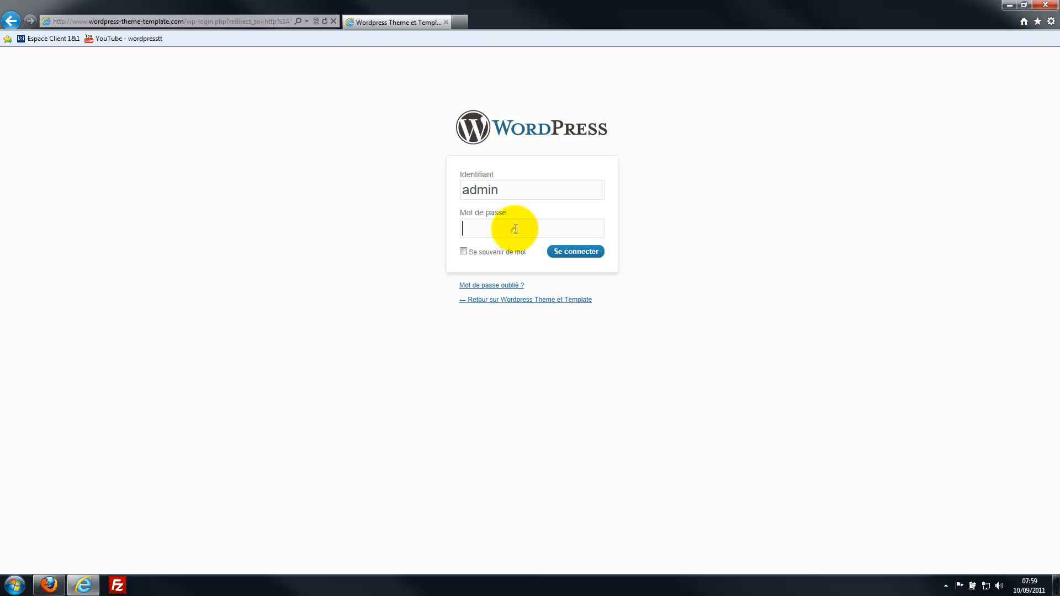
{"action": "type", "text": "••••••••••••"}
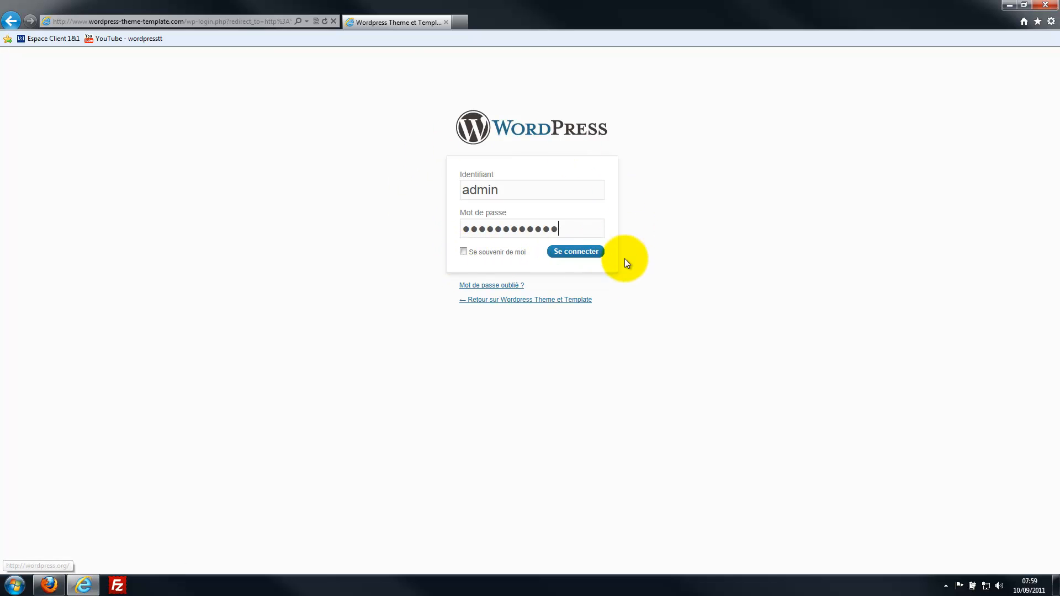
- Sign in with Se connecter to reach the dashboard, then open a new blank browser tab
{"action": "left_click", "coordinate": [582, 254]}
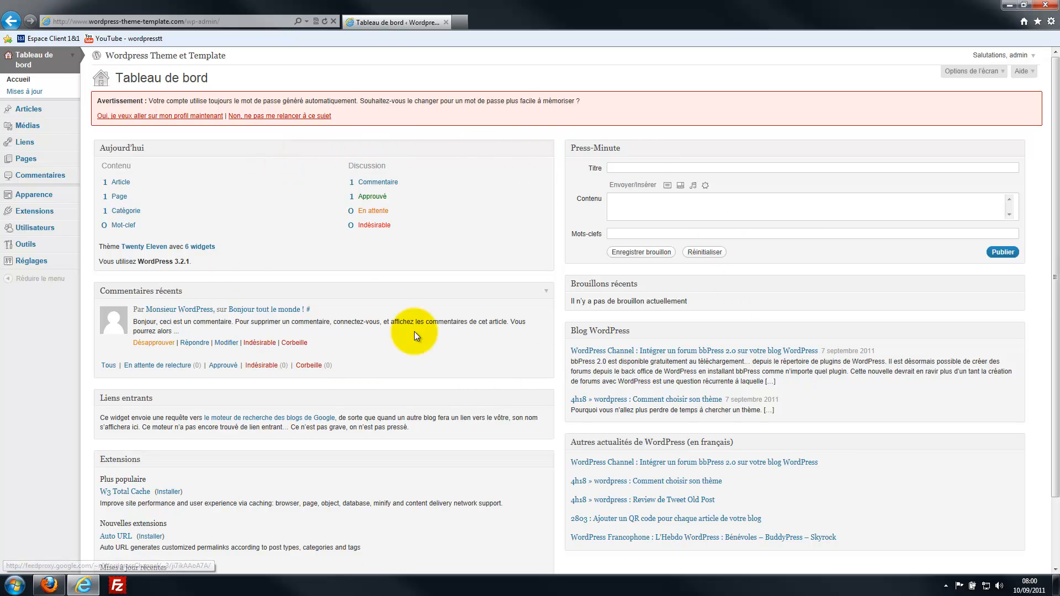
{"action": "left_click", "coordinate": [462, 26]}
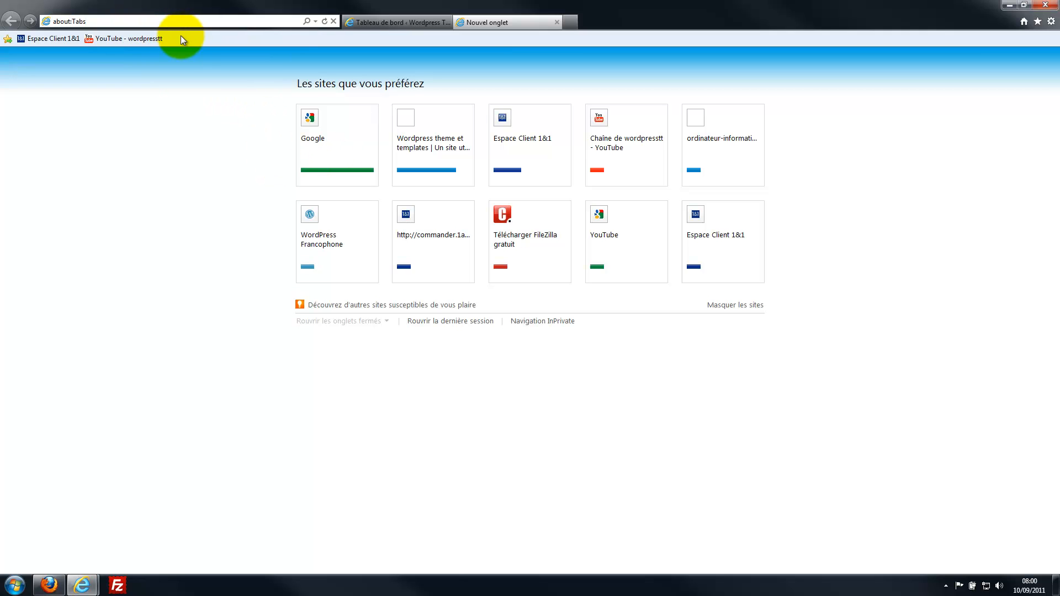
{"action": "type", "text": "www.wordpress-theme-template.com/"}
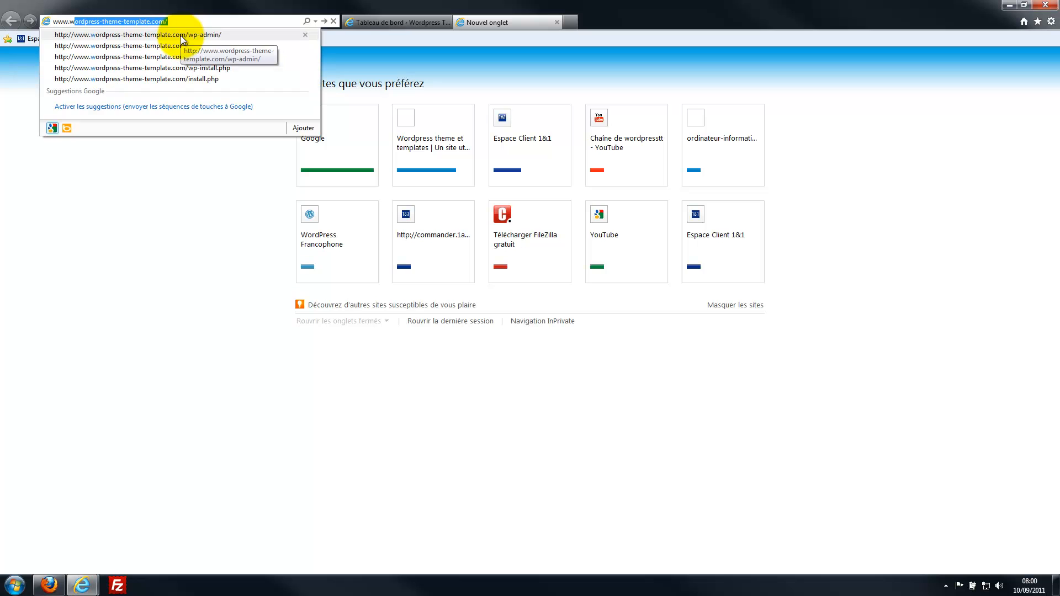
{"action": "key", "text": "Return"}
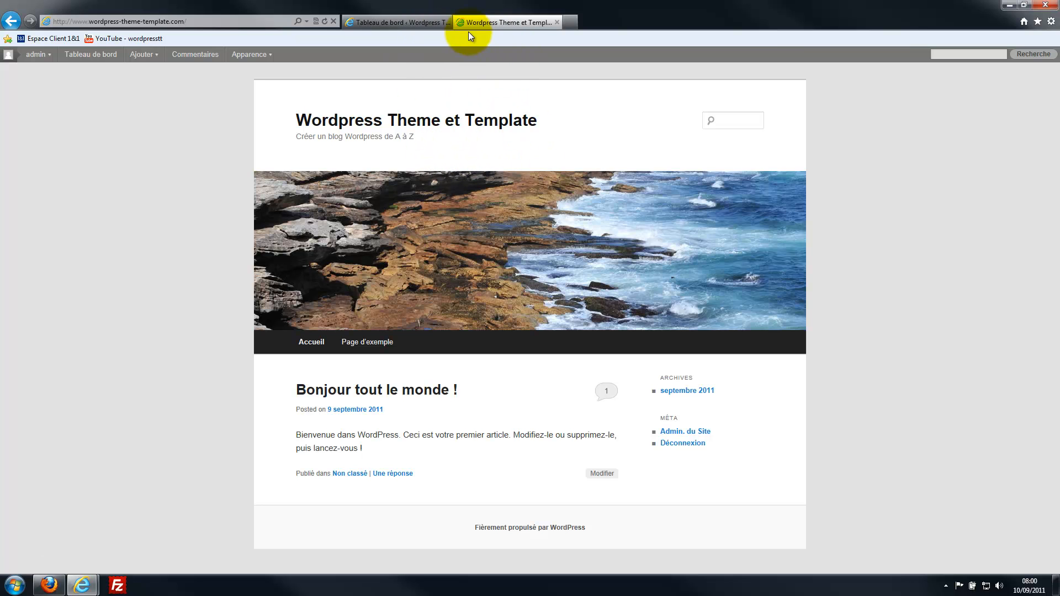
- Compare the Tableau de bord tab with the blog tab, ending back on the dashboard
{"action": "left_click", "coordinate": [422, 22]}
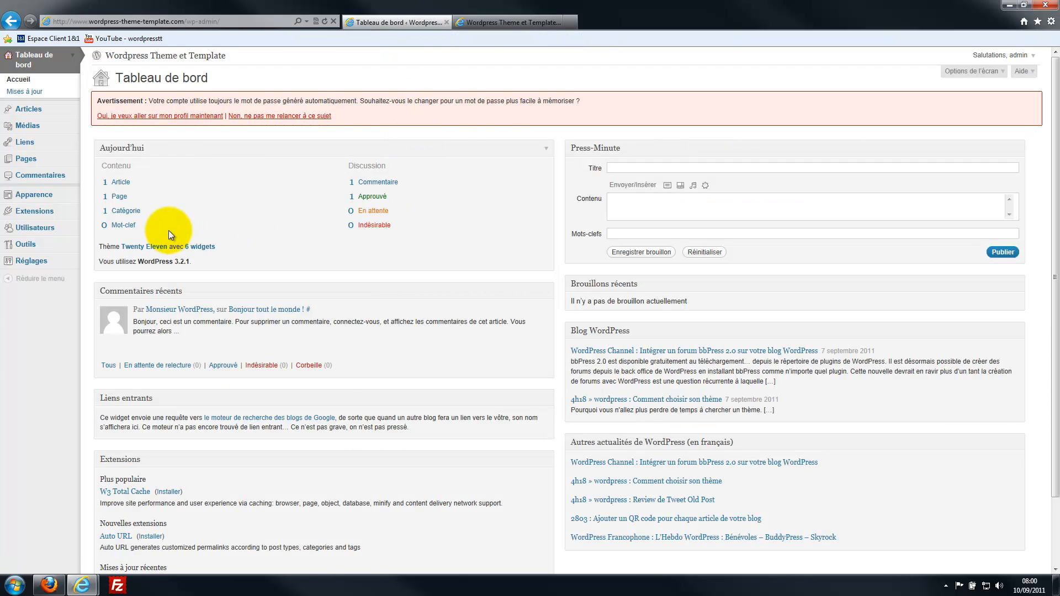
{"action": "left_click", "coordinate": [485, 22]}
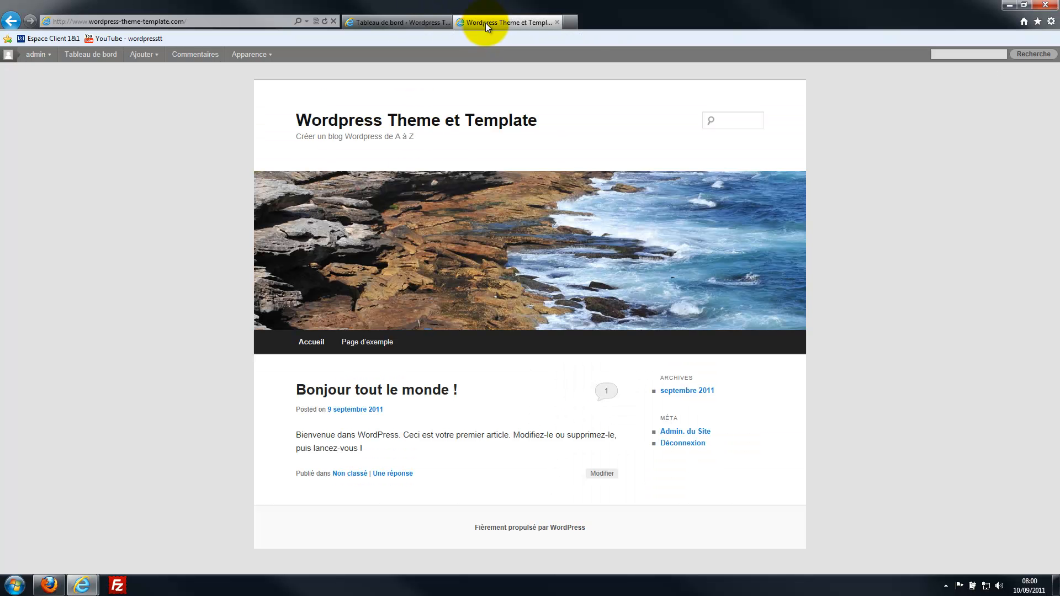
{"action": "left_click", "coordinate": [410, 25]}
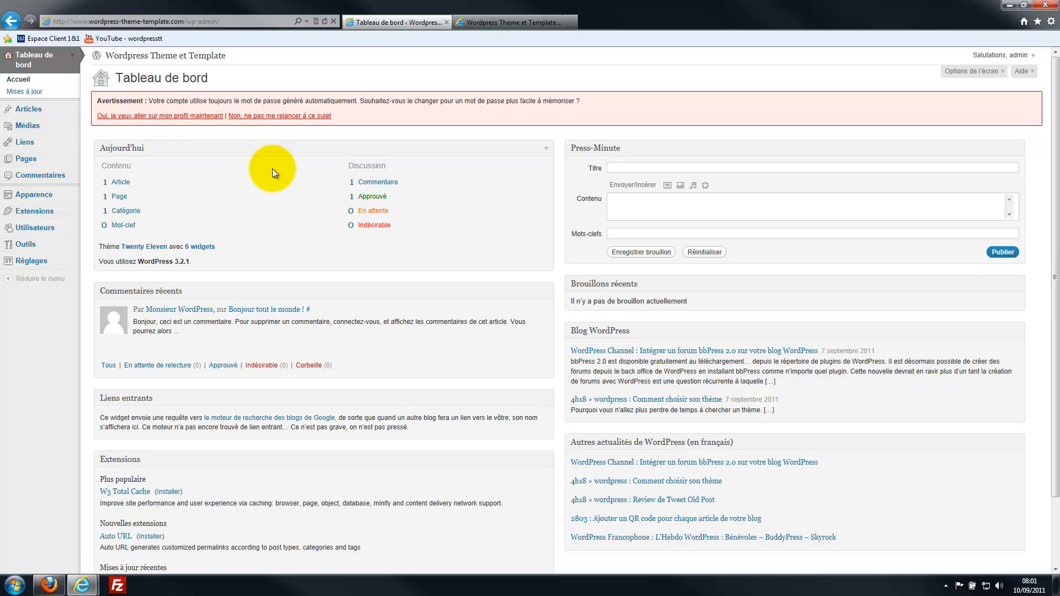
- Dismiss the auto-generated password warning via 'Non, ne pas me relancer à ce sujet'
{"action": "left_click", "coordinate": [270, 118]}
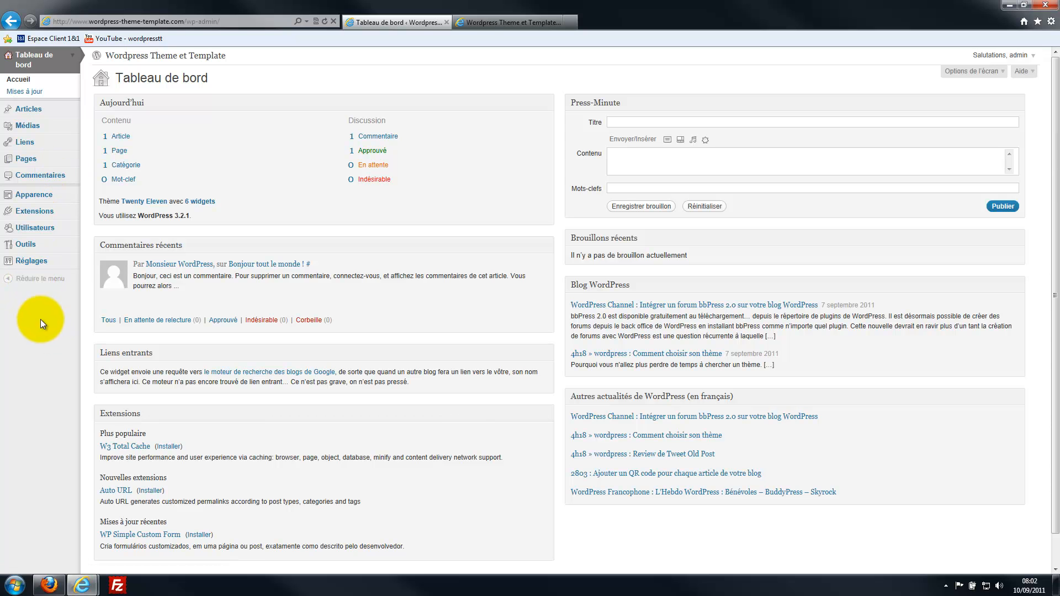
- Open Réglages > Options générales and check its site title and slogan against the front page
{"action": "left_click", "coordinate": [40, 265]}
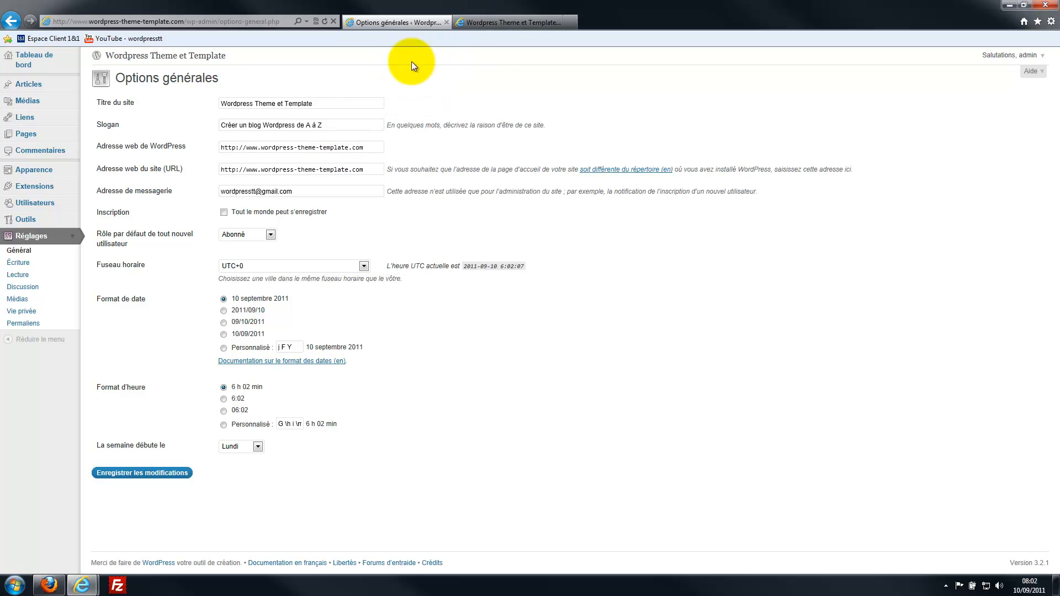
{"action": "left_click", "coordinate": [494, 22]}
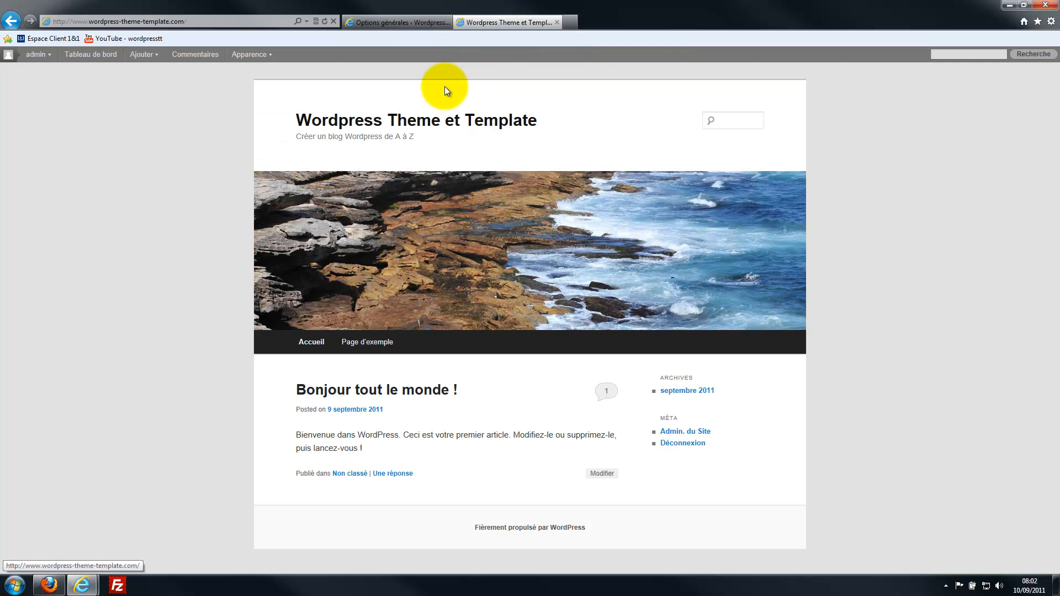
{"action": "left_click", "coordinate": [429, 24]}
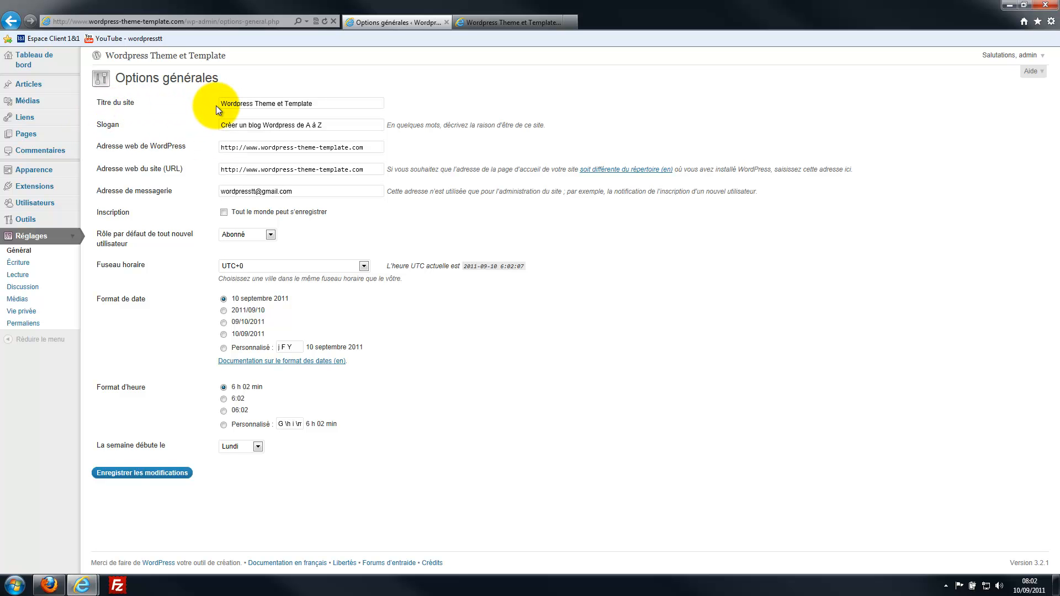
{"action": "left_click", "coordinate": [474, 23]}
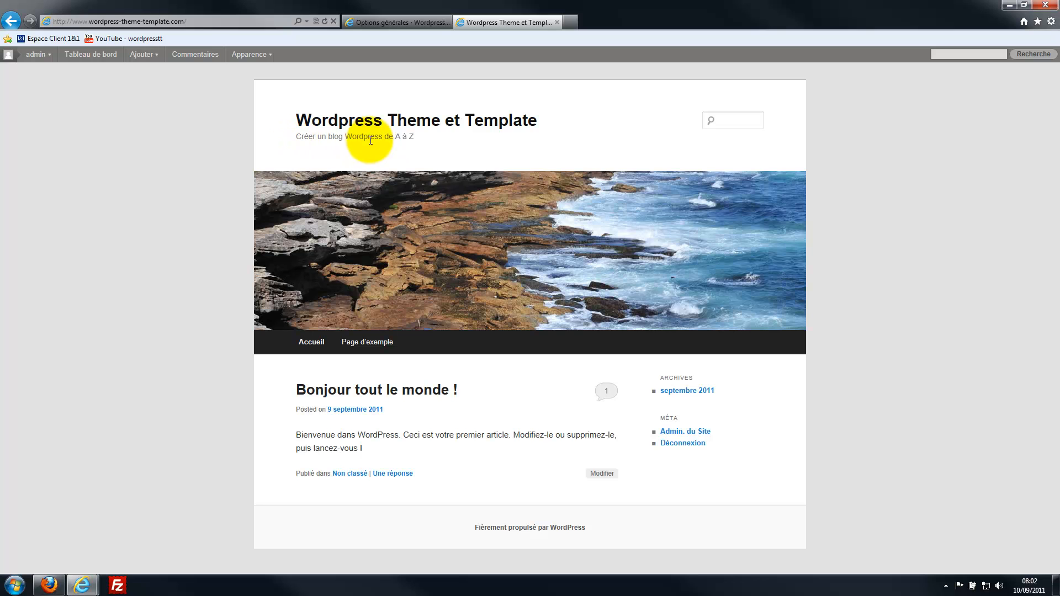
{"action": "left_click", "coordinate": [413, 21]}
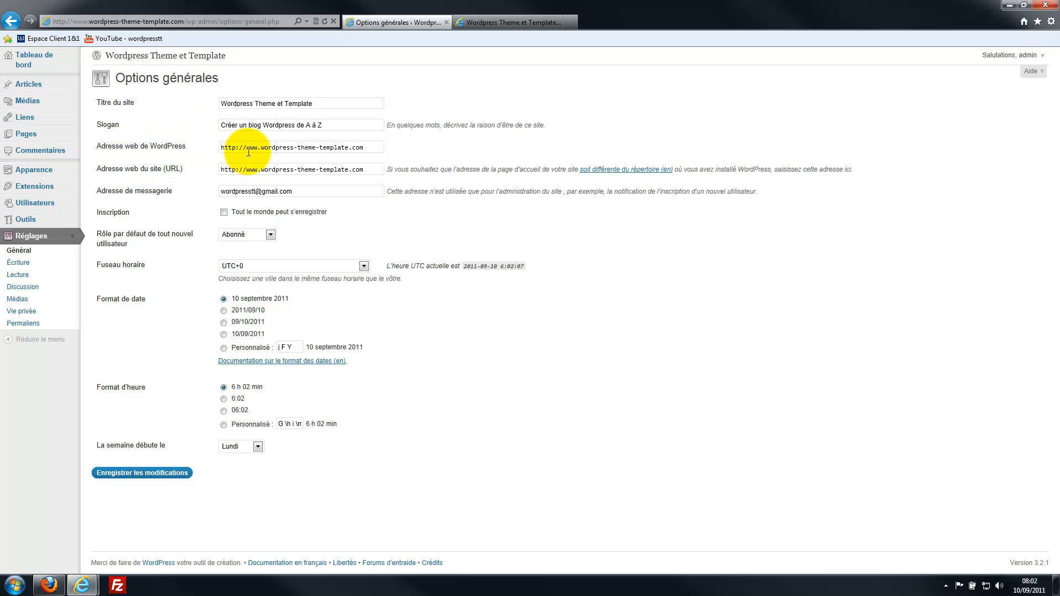
{"action": "left_click_drag", "start_coordinate": [367, 148], "coordinate": [206, 143]}
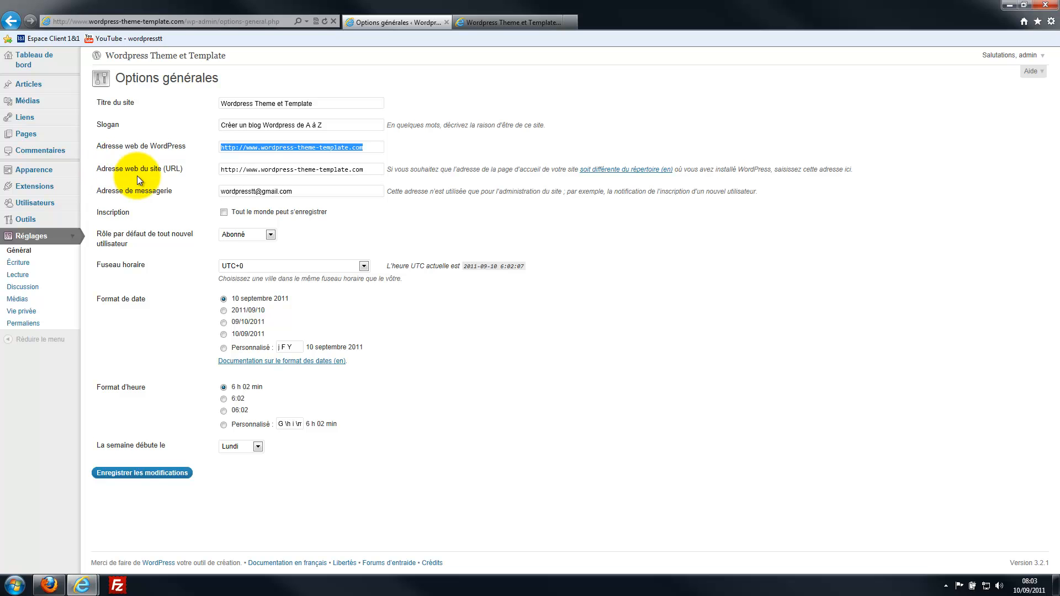
{"action": "left_click_drag", "start_coordinate": [370, 174], "coordinate": [221, 176]}
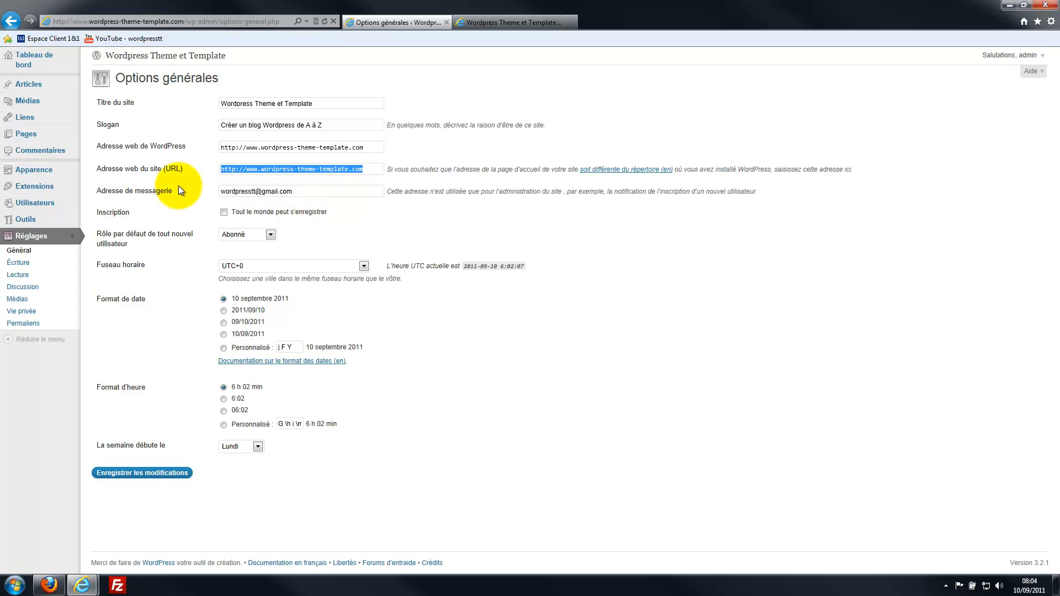
{"action": "left_click_drag", "start_coordinate": [301, 193], "coordinate": [201, 194]}
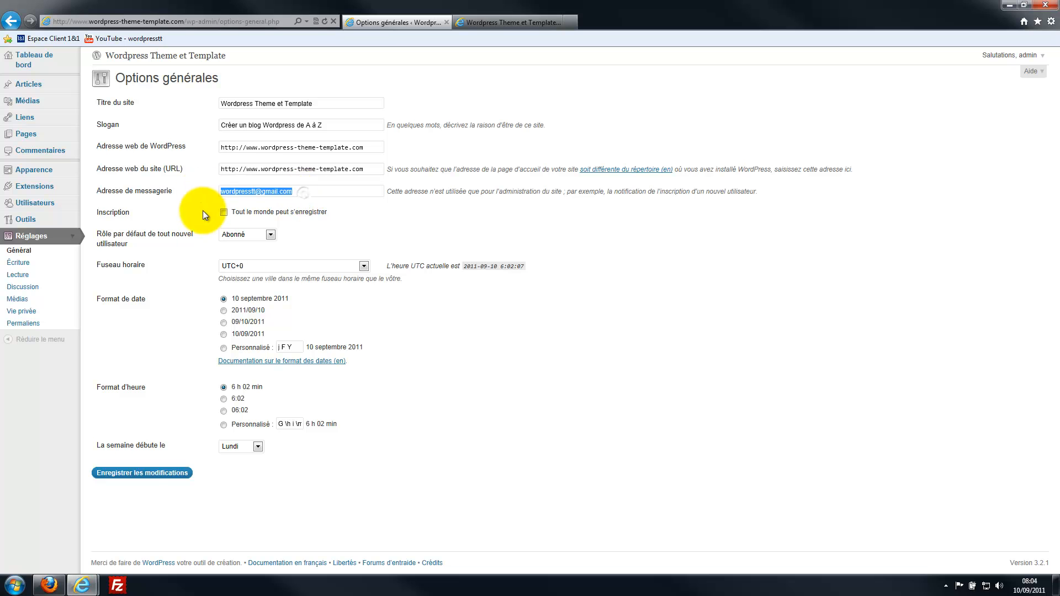
{"action": "left_click", "coordinate": [196, 207]}
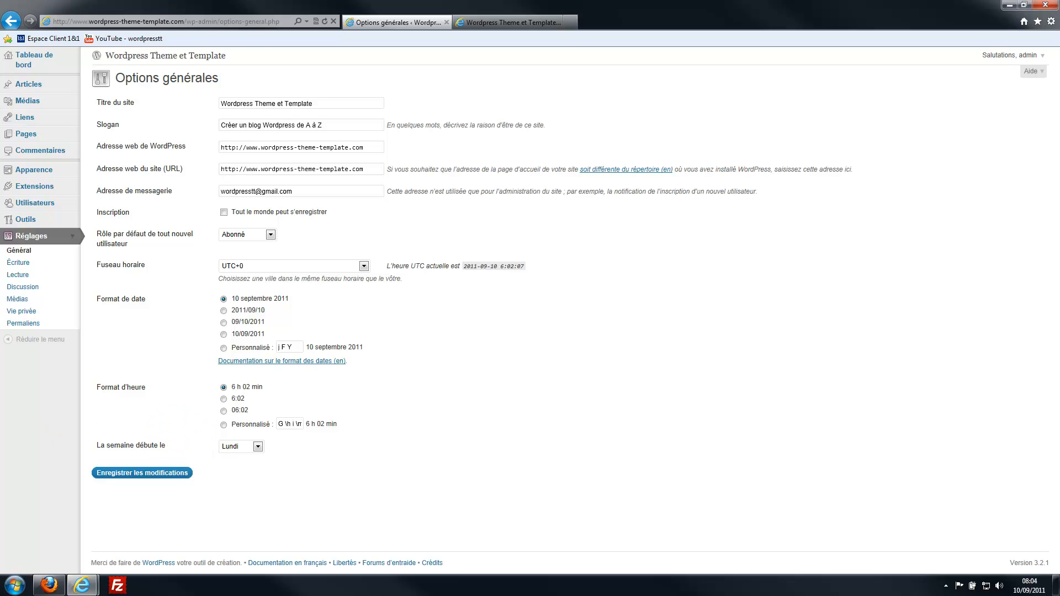
{"action": "left_click", "coordinate": [49, 585]}
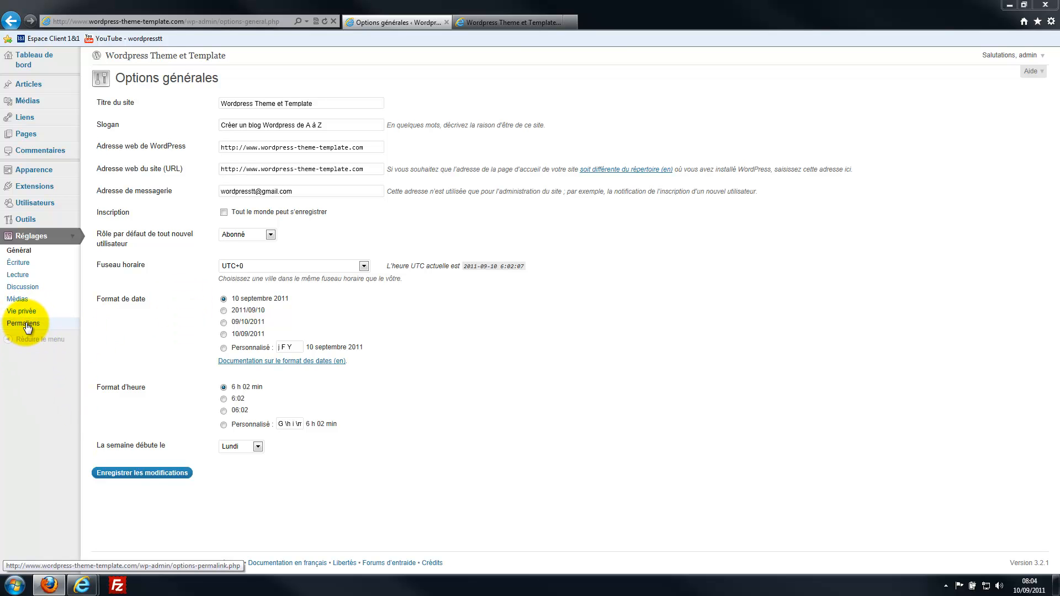
- In Écriture, set the post box to 15 lines, disable emoticon conversion, keep Non classé
{"action": "left_click", "coordinate": [24, 268]}
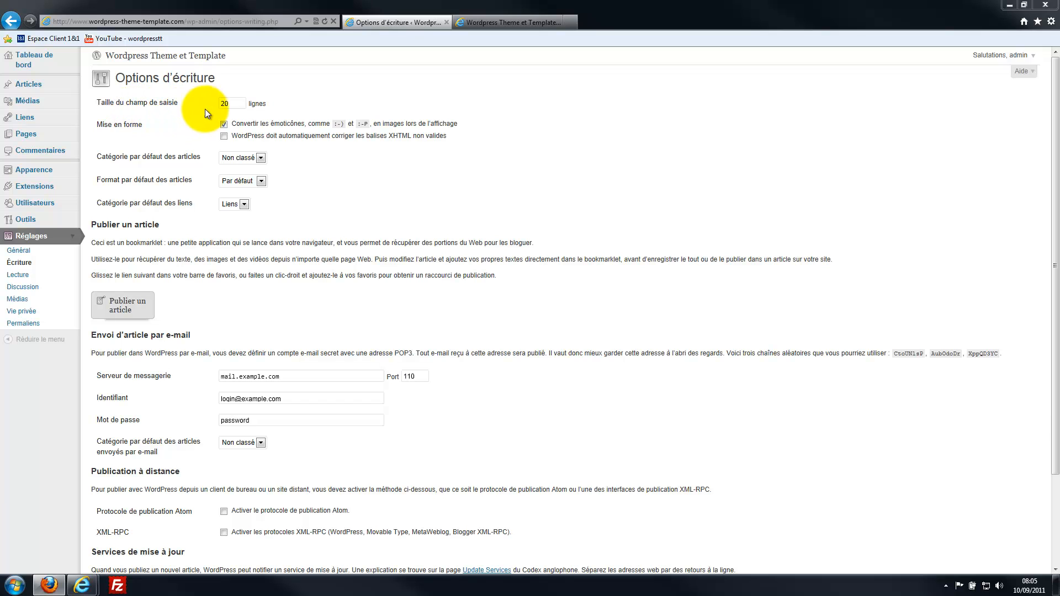
{"action": "left_click_drag", "start_coordinate": [235, 105], "coordinate": [203, 102]}
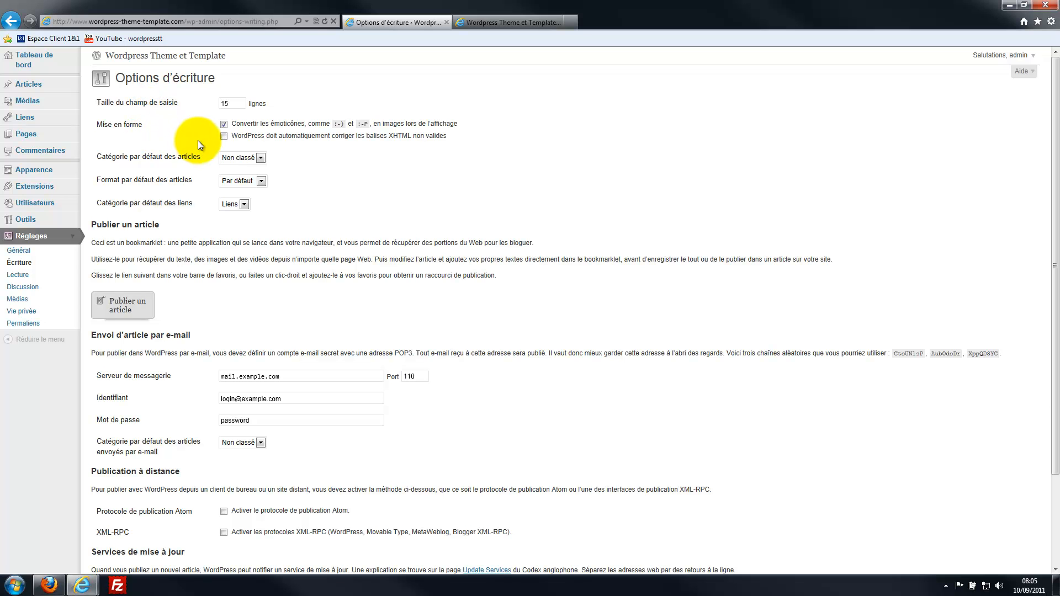
{"action": "left_click", "coordinate": [237, 129]}
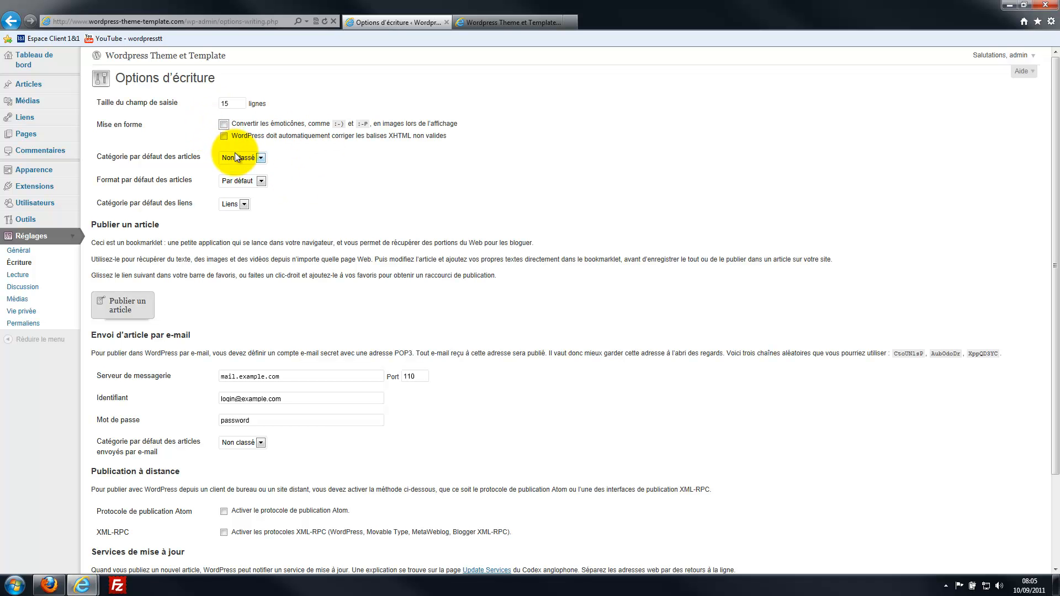
{"action": "left_click", "coordinate": [261, 158]}
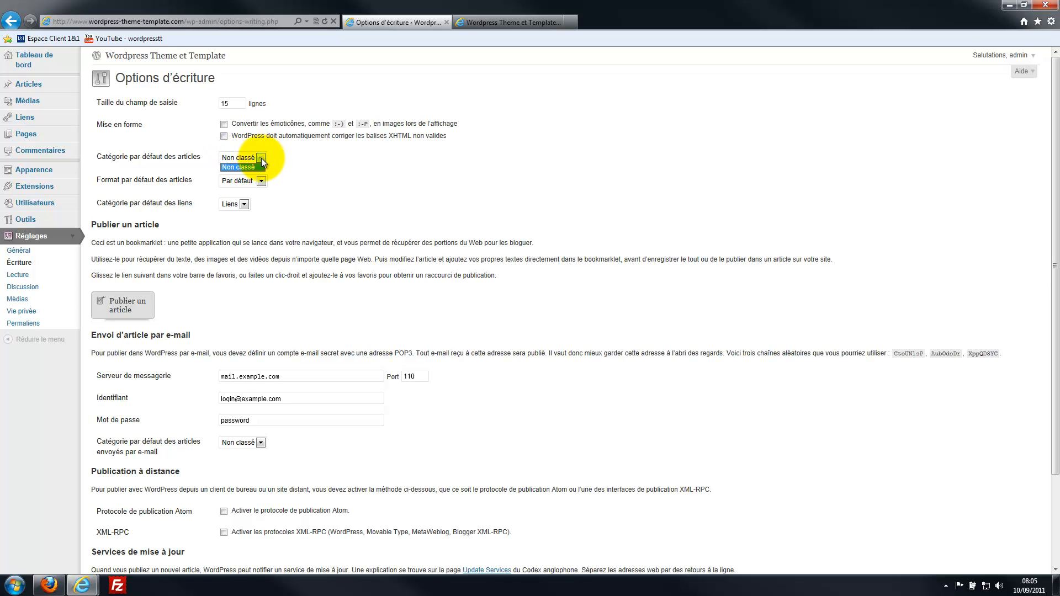
{"action": "left_click", "coordinate": [268, 169]}
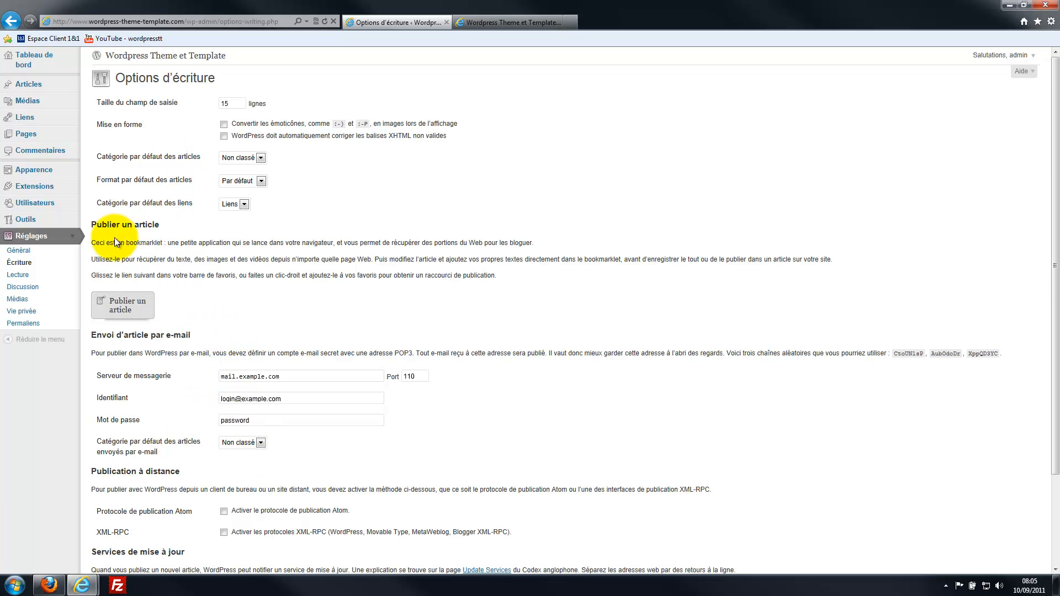
- Save Lecture settings of 5 posts per page, 1 feed item and L'extrait, then reopen Général
{"action": "left_click", "coordinate": [20, 275]}
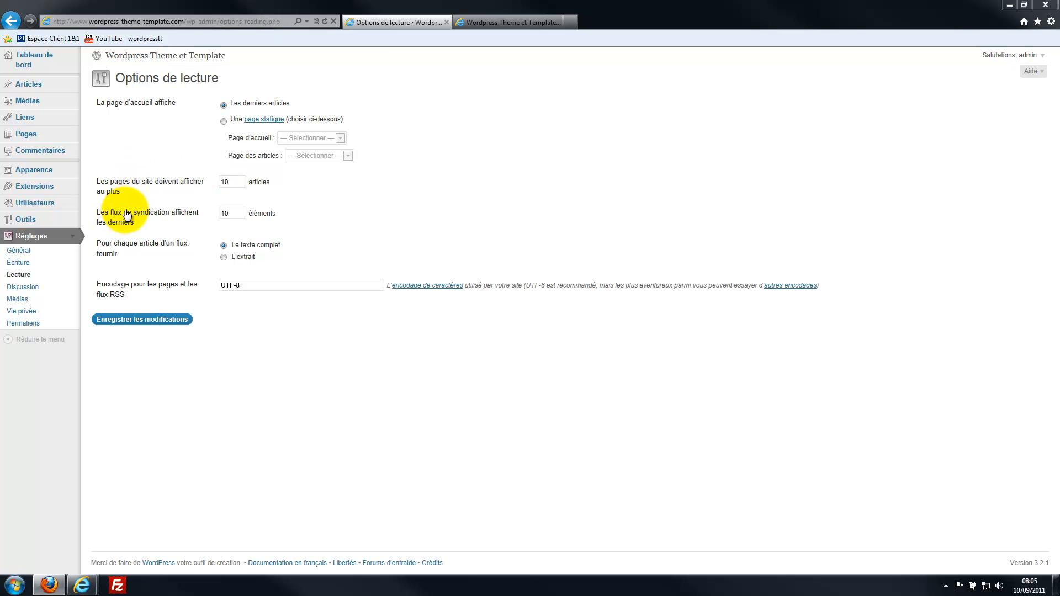
{"action": "key", "text": "BackSpace"}
{"action": "key", "text": "BackSpace"}
{"action": "type", "text": "5"}
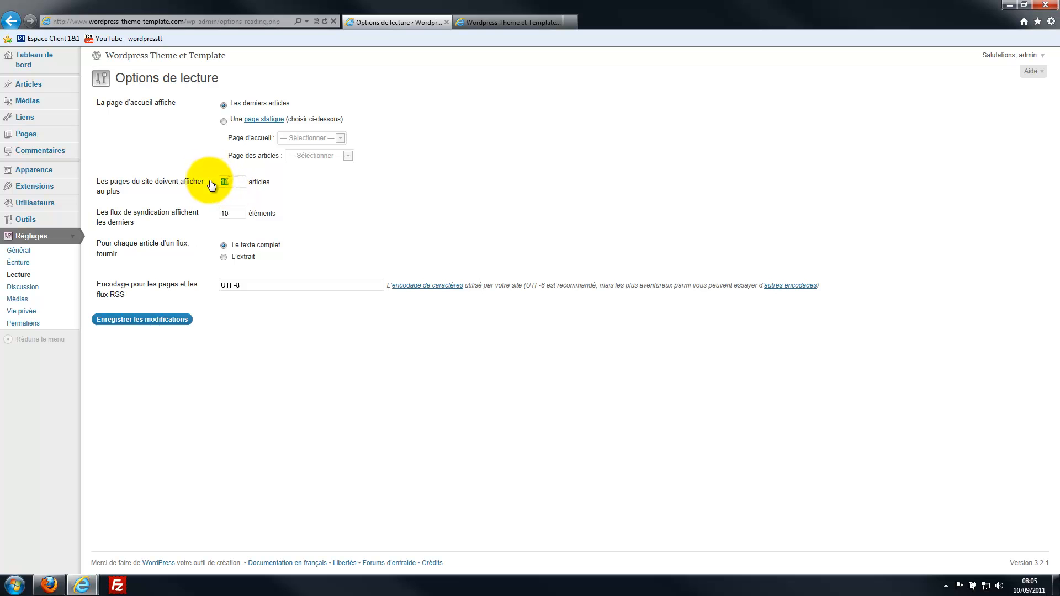
{"action": "left_click", "coordinate": [225, 216]}
{"action": "key", "text": "BackSpace"}
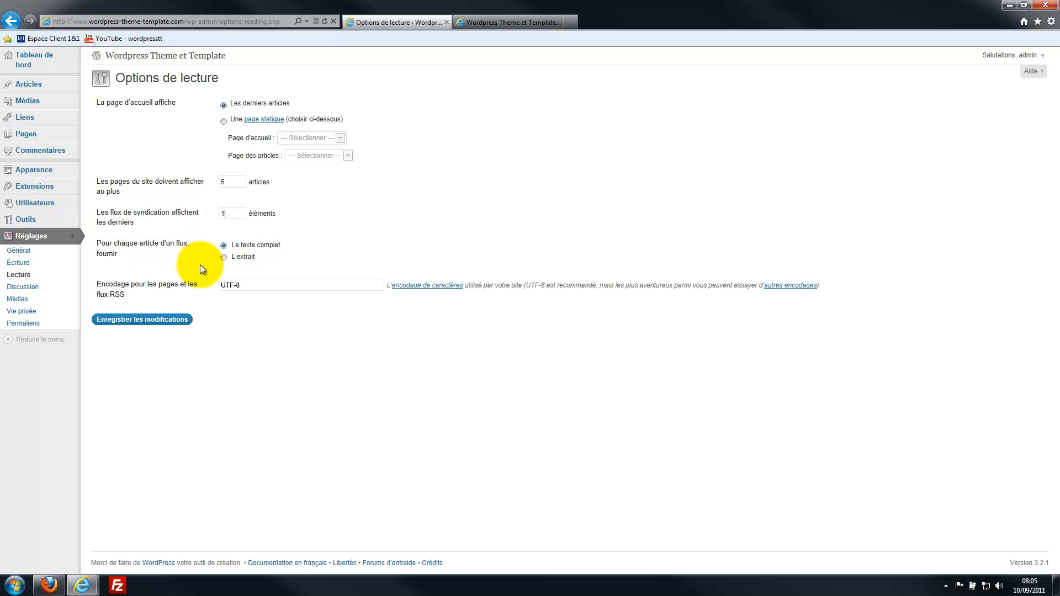
{"action": "left_click", "coordinate": [225, 258]}
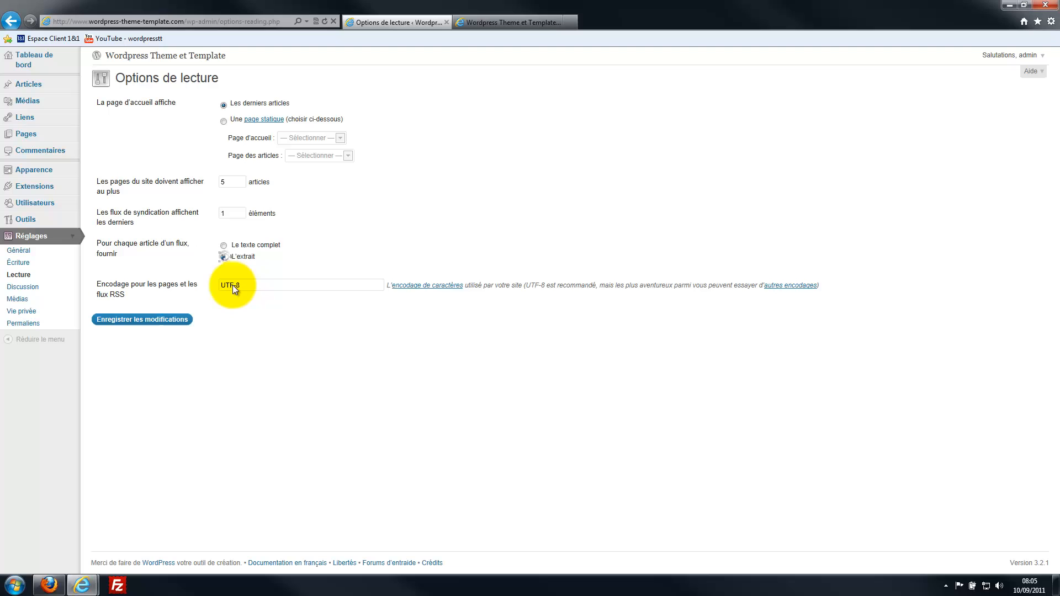
{"action": "left_click", "coordinate": [142, 322]}
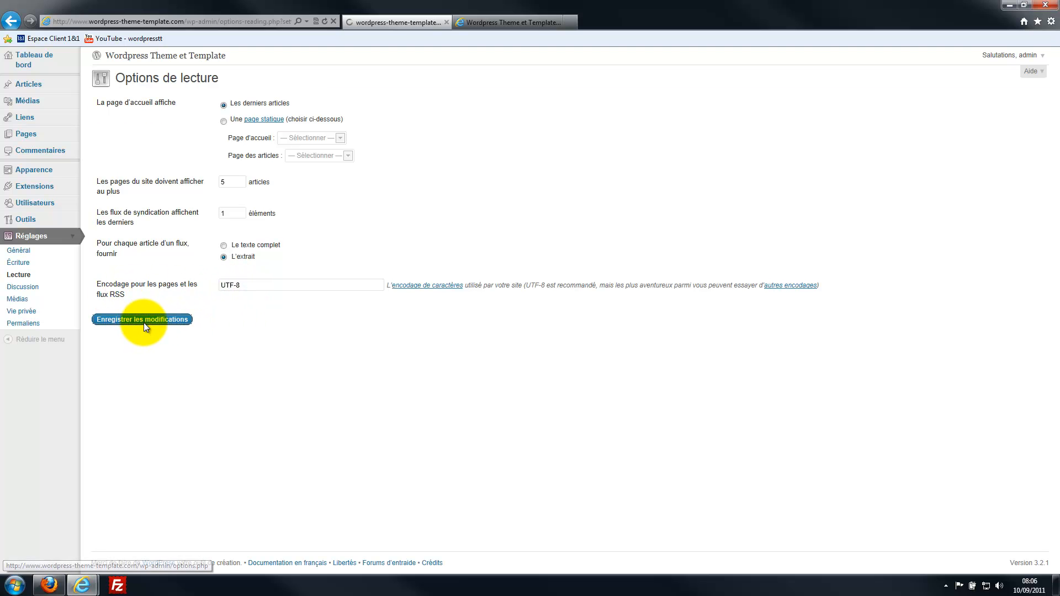
{"action": "left_click", "coordinate": [32, 252]}
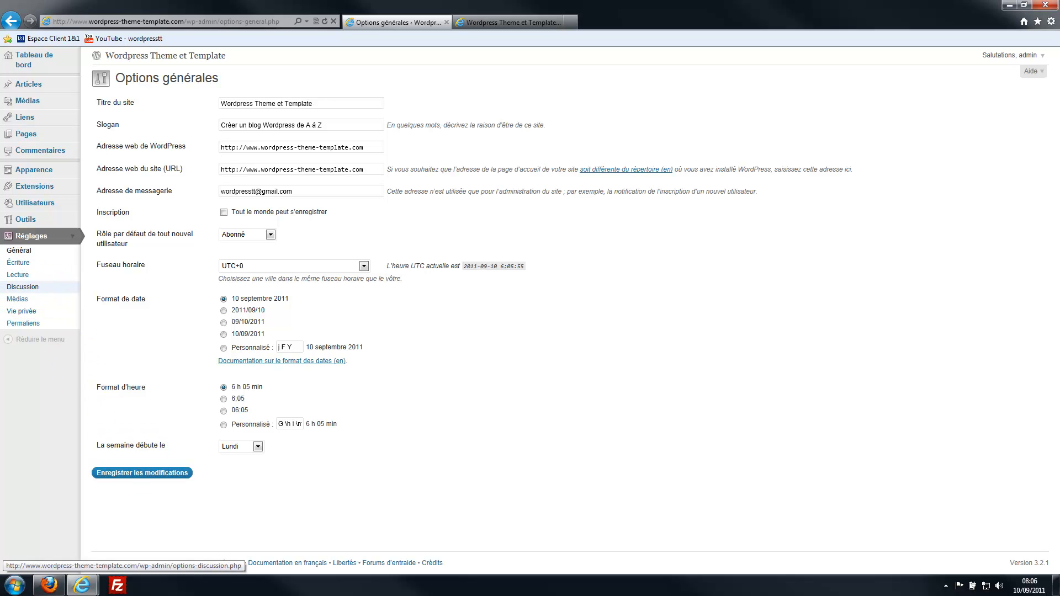
- In Permaliens, choose Structure personnalisée with /%category%/%postname% and save the changes
{"action": "left_click", "coordinate": [16, 326]}
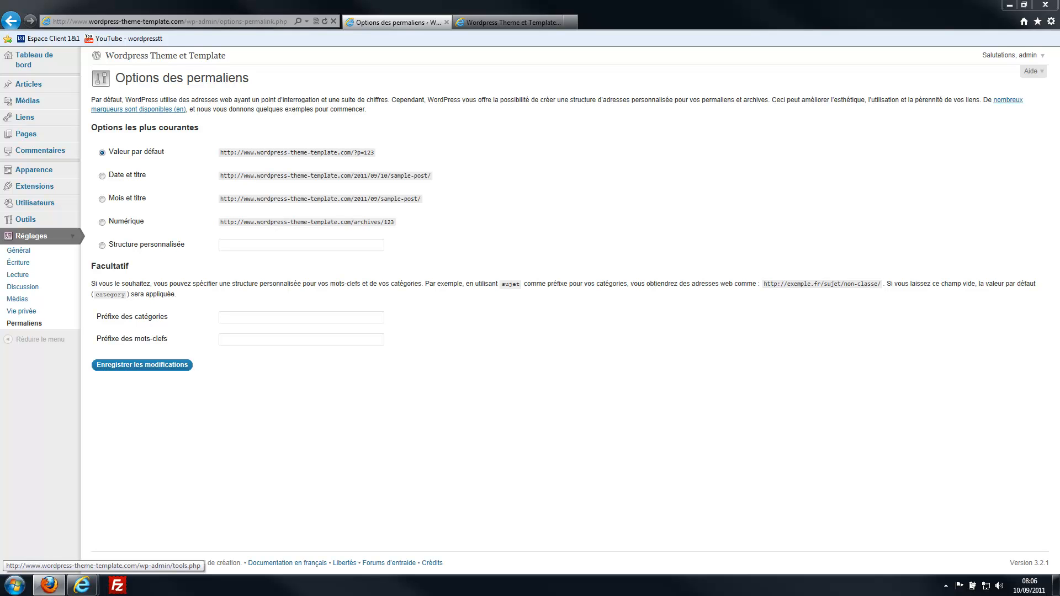
{"action": "left_click", "coordinate": [285, 244]}
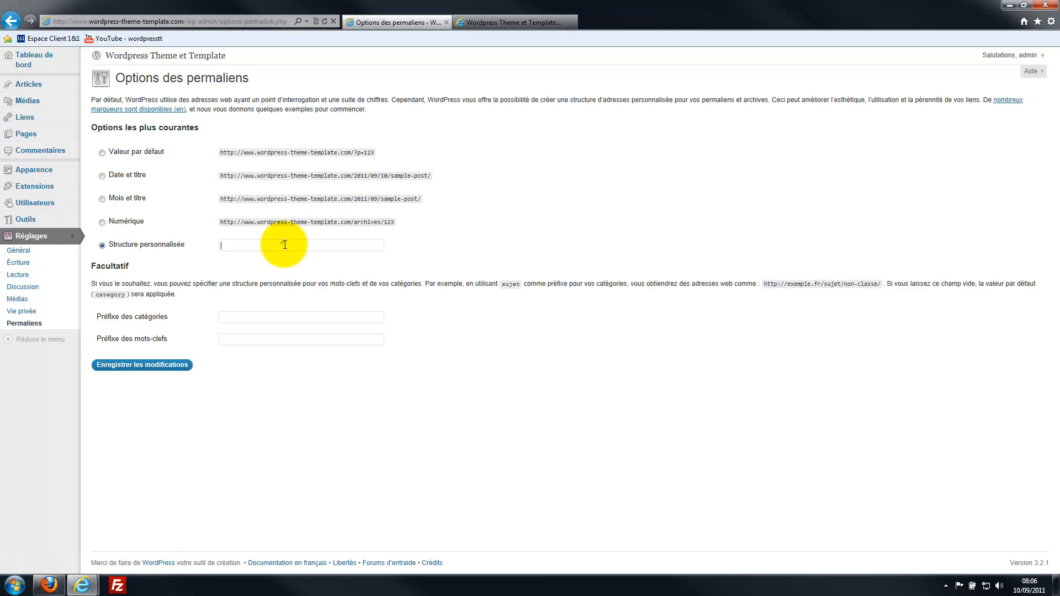
{"action": "type", "text": "/%category%/%postname%"}
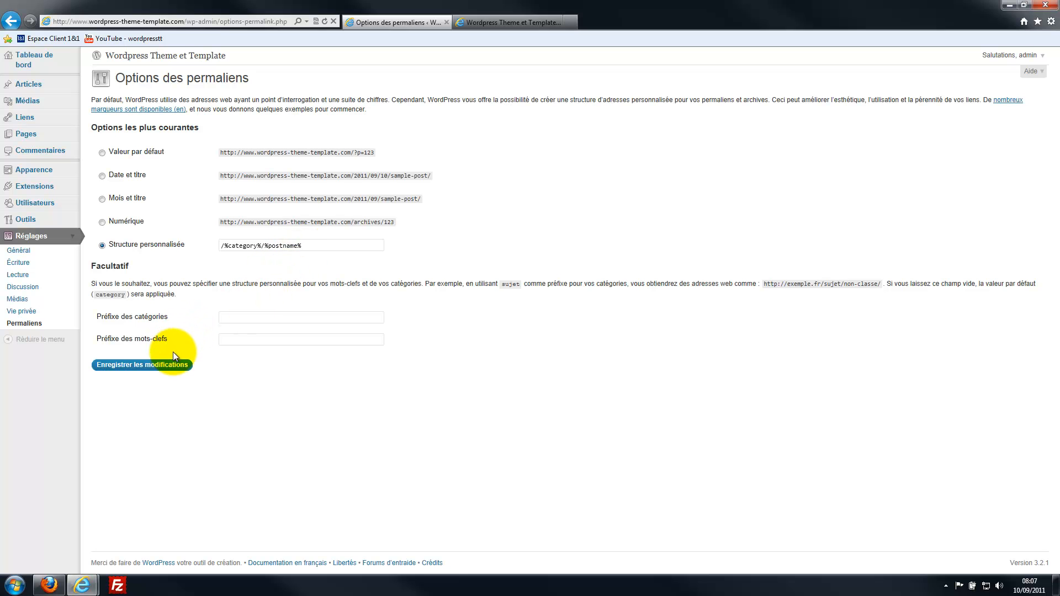
{"action": "left_click", "coordinate": [147, 366]}
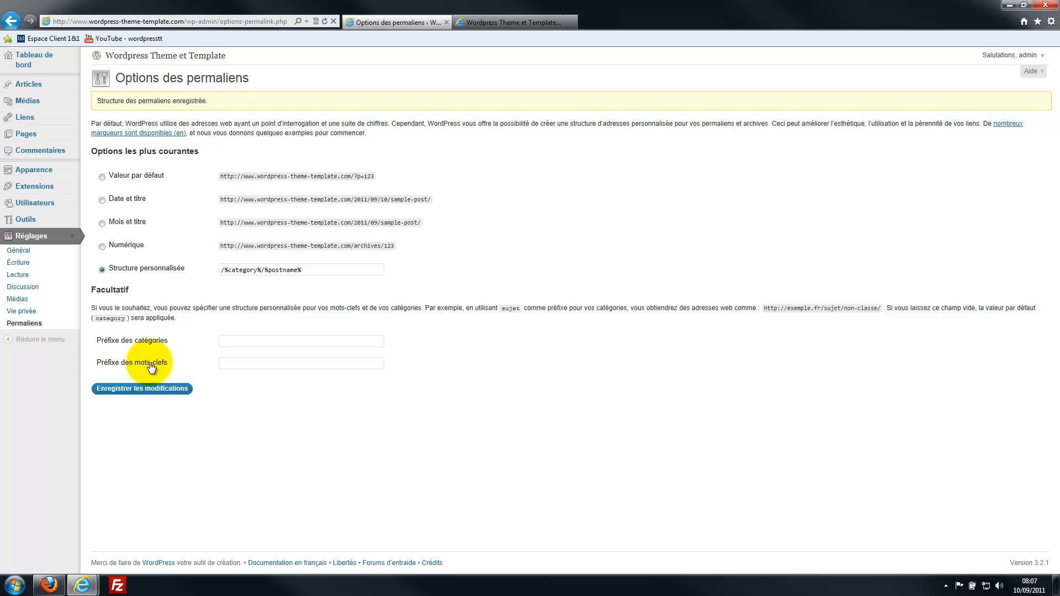
- Check that 'Bonjour tout le monde !' loads at /non-classe/bonjour-tout-le-monde, then return to Permaliens
{"action": "left_click", "coordinate": [514, 22]}
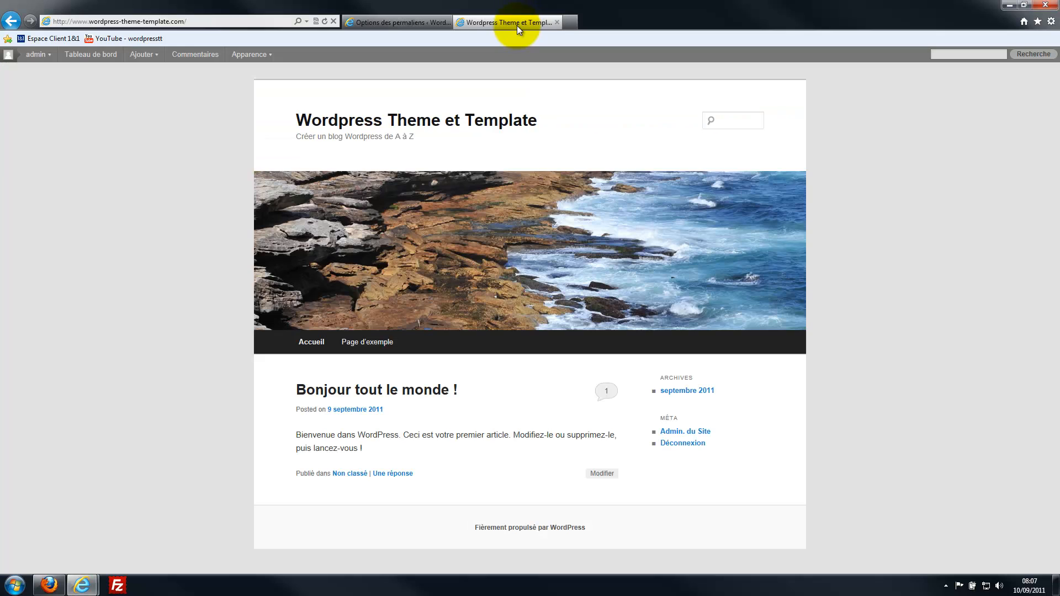
{"action": "left_click", "coordinate": [339, 392]}
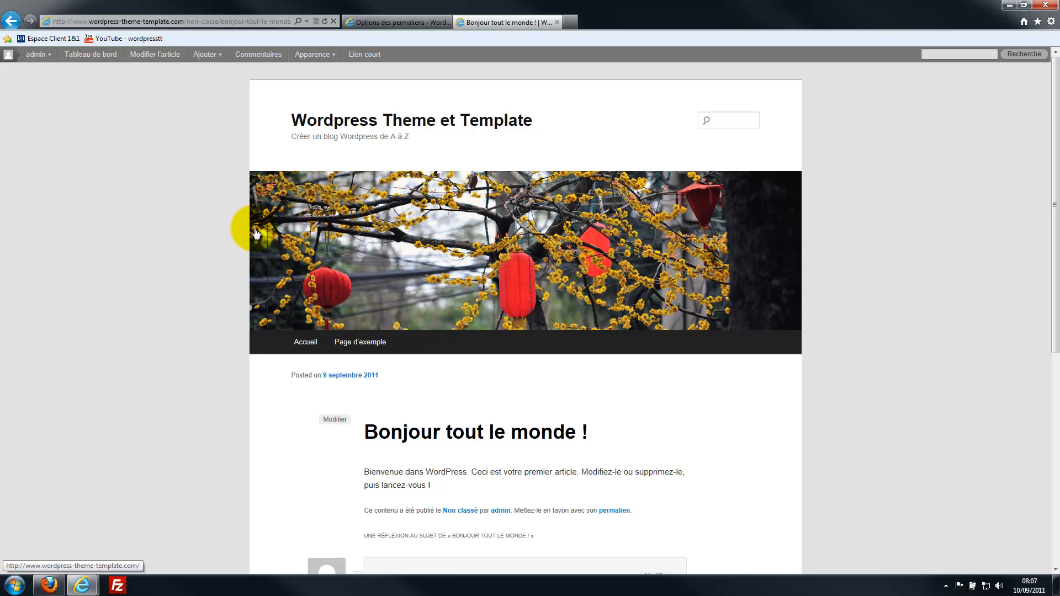
{"action": "left_click", "coordinate": [380, 21]}
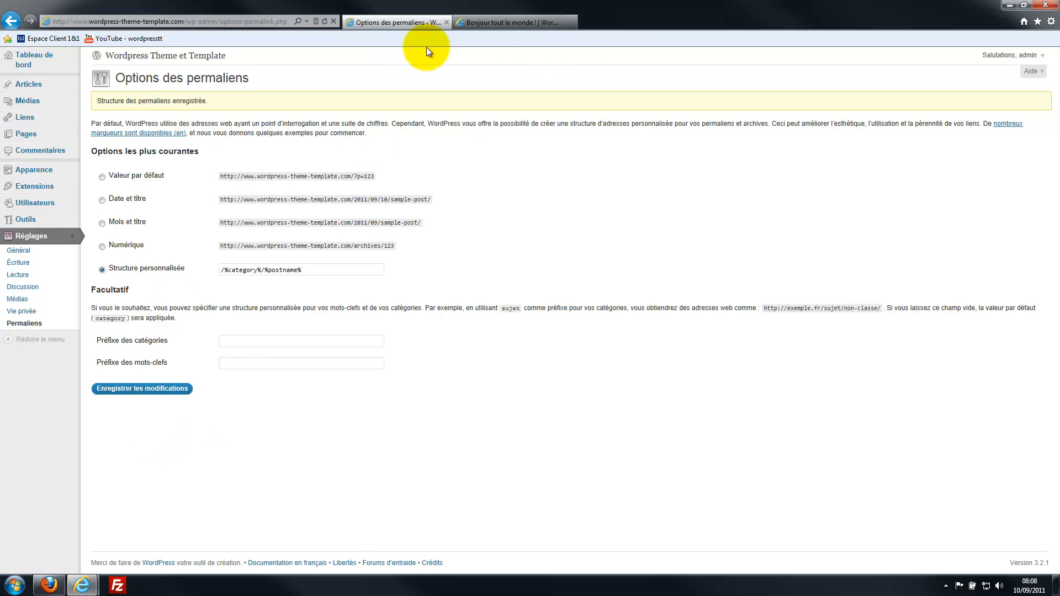
{"action": "left_click", "coordinate": [502, 26]}
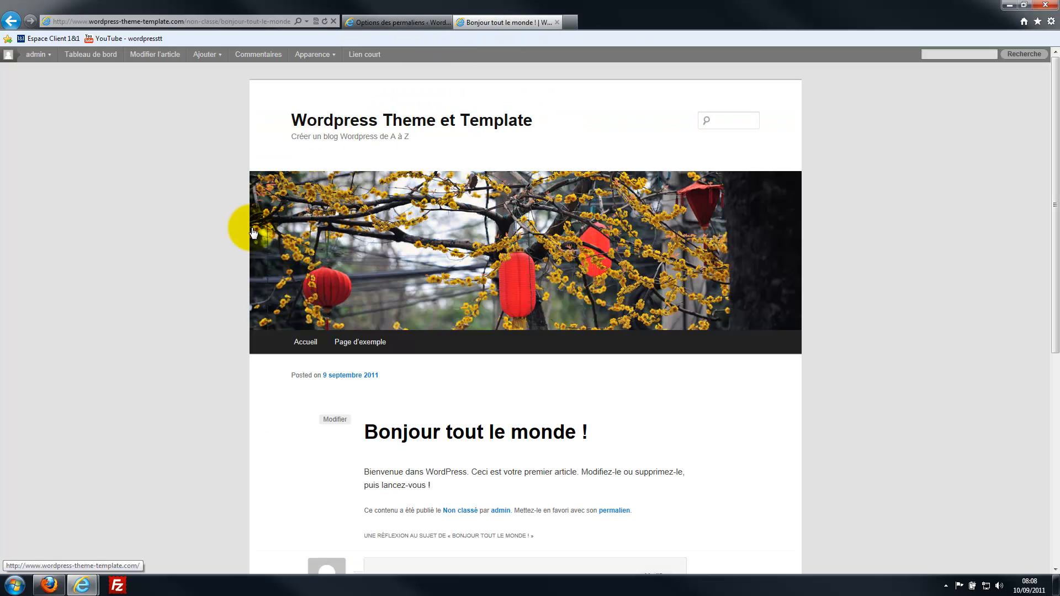
{"action": "left_click", "coordinate": [388, 27]}
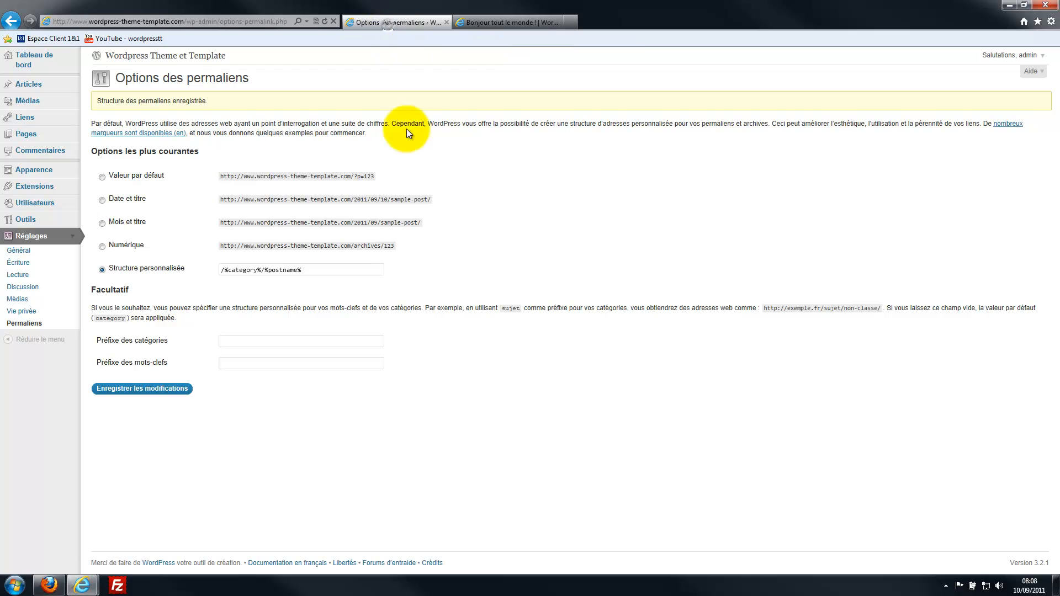